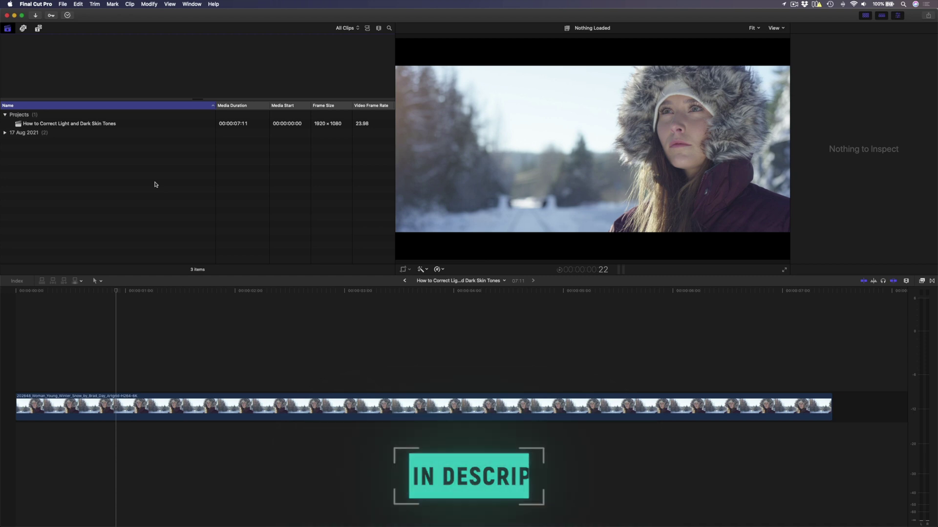
# Select the portrait clip and lower its Color Wheels temperature to 3683
pyautogui.moveTo(140, 369); pyautogui.dragTo(138, 435)
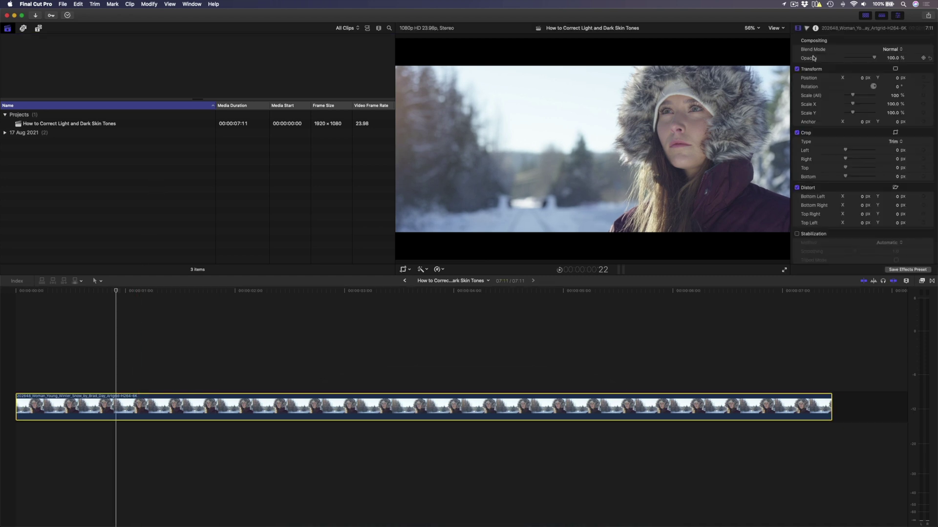
pyautogui.click(806, 29)
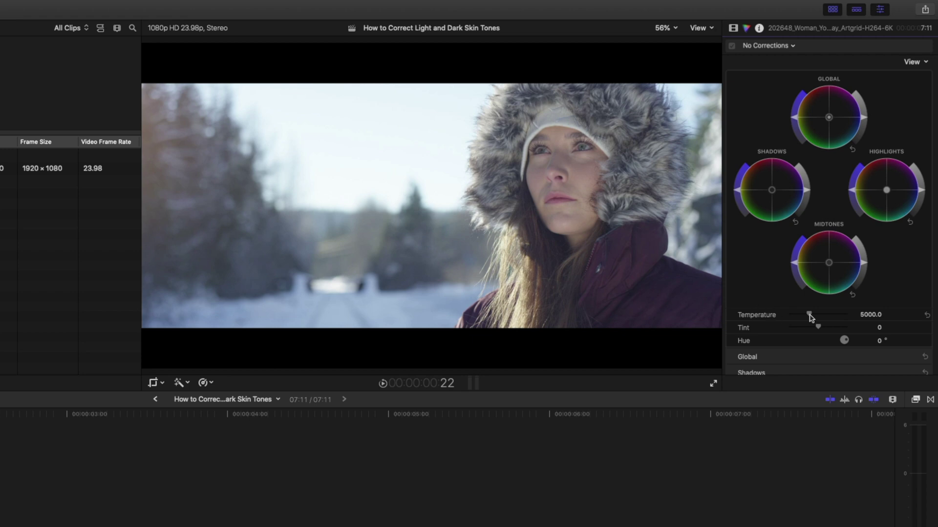
pyautogui.moveTo(809, 315); pyautogui.dragTo(801, 317)
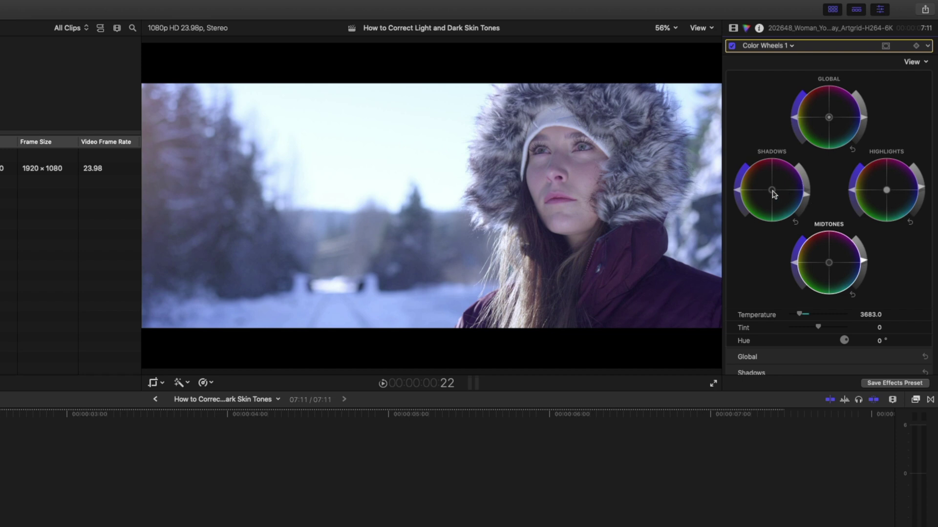
# Nudge the shadows and push highlights toward orange, then switch Color Wheels 1 off to compare
pyautogui.moveTo(780, 200); pyautogui.dragTo(798, 206)
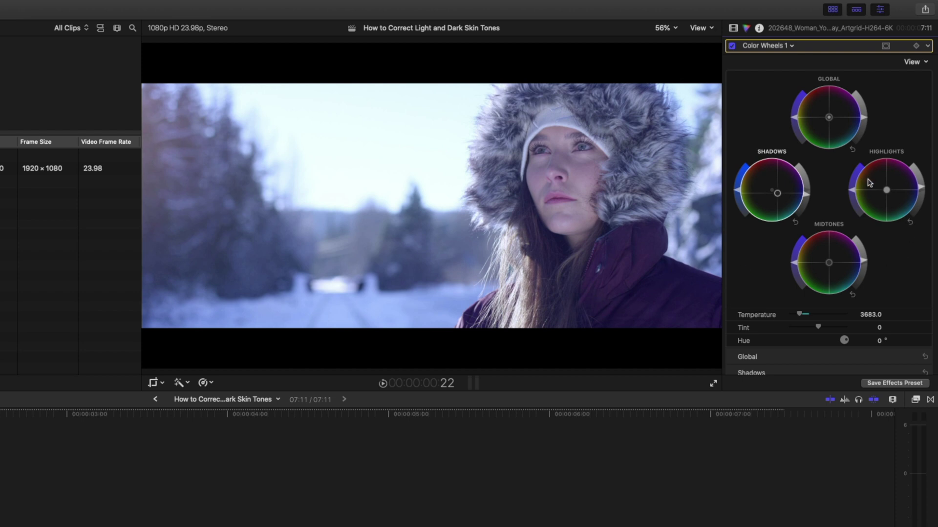
pyautogui.moveTo(886, 191); pyautogui.dragTo(868, 181)
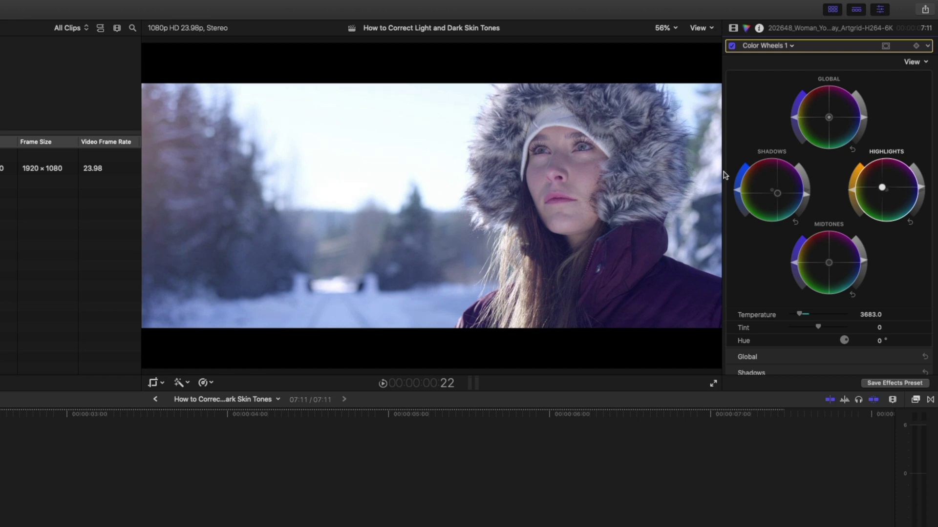
pyautogui.click(731, 46)
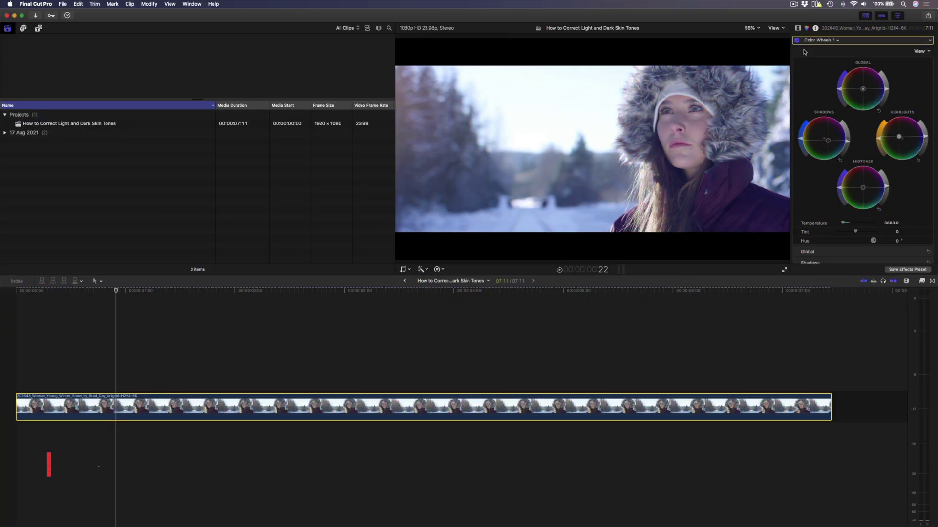
# Show the video scopes and hide the browser to enlarge the viewer and scopes
pyautogui.press('cmd+7')
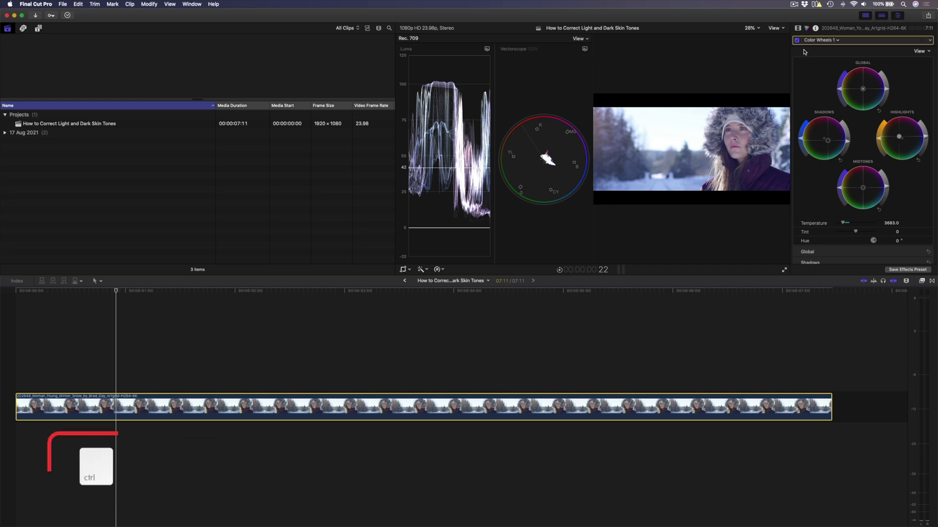
pyautogui.press('ctrl+super+1')
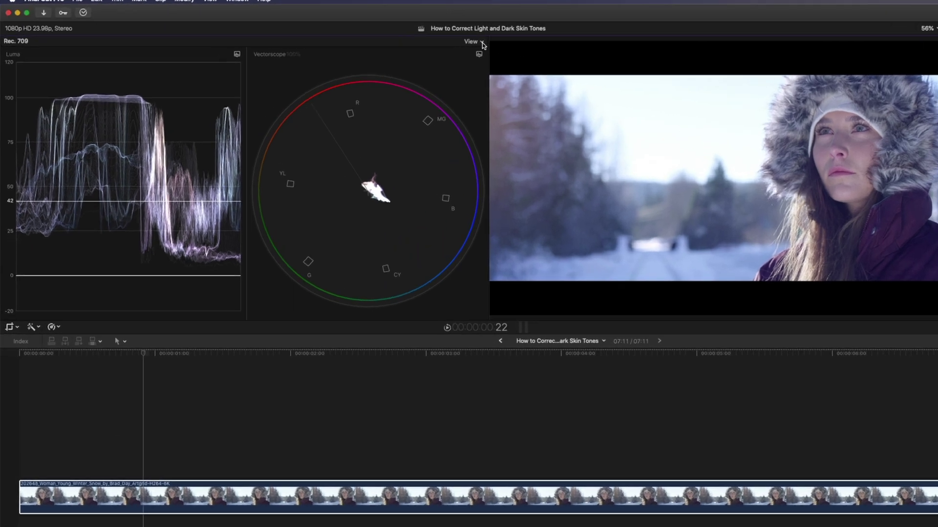
pyautogui.click(389, 39)
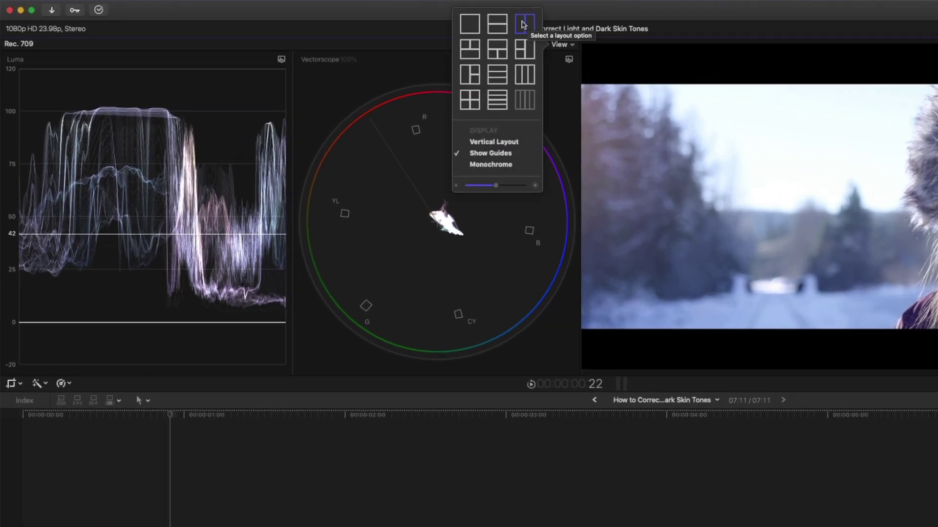
pyautogui.click(352, 65)
# Review the Luma waveform and Vectorscope display settings
pyautogui.click(281, 60)
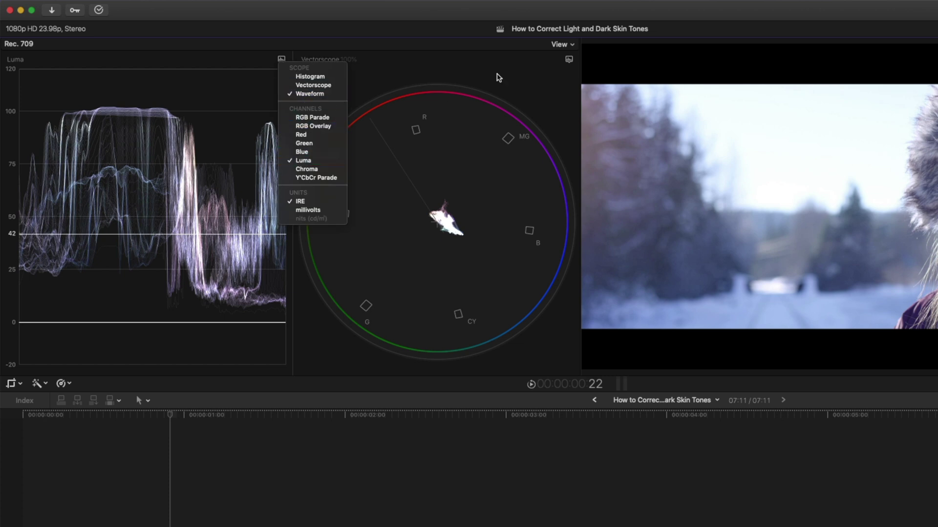
pyautogui.click(543, 67)
pyautogui.click(569, 60)
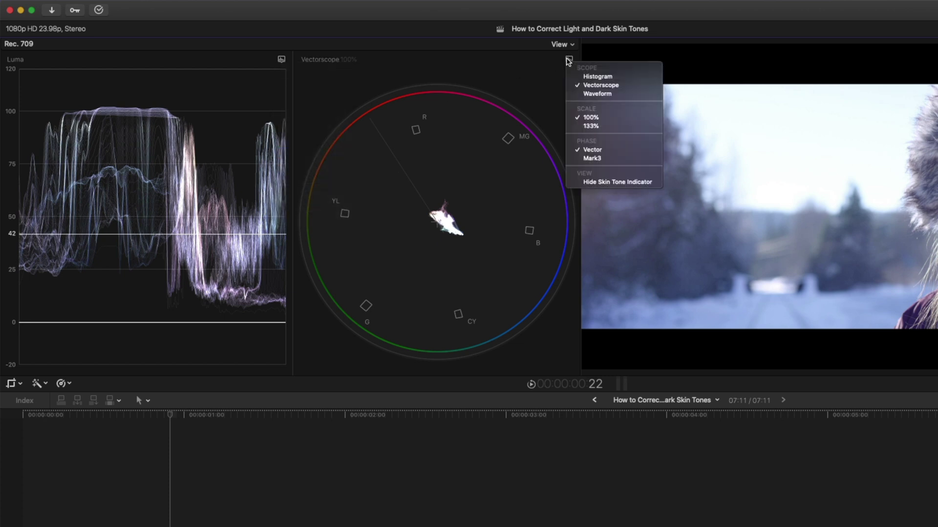
pyautogui.click(625, 86)
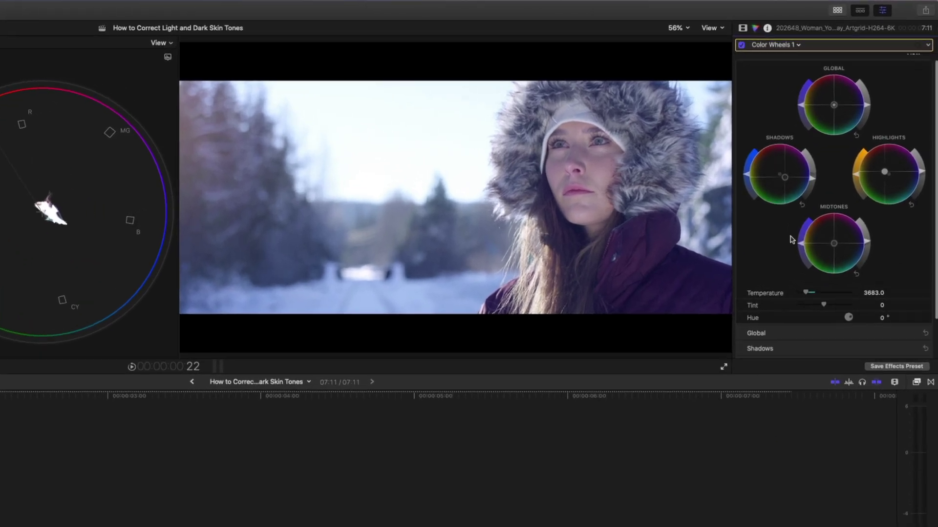
# Set Spatial Conform to Fill and shift Position X to -252.3 px
pyautogui.scroll(-3, 862, 186)
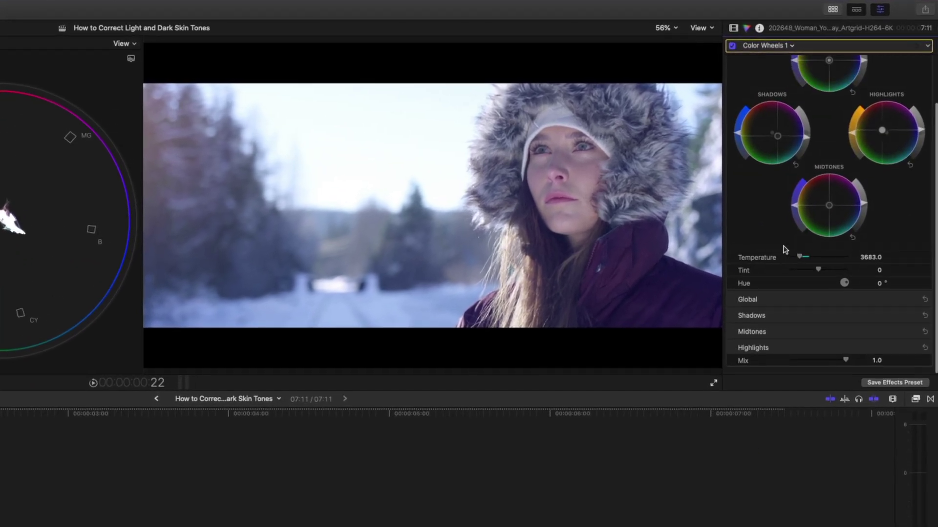
pyautogui.click(731, 27)
pyautogui.scroll(-5, 770, 357)
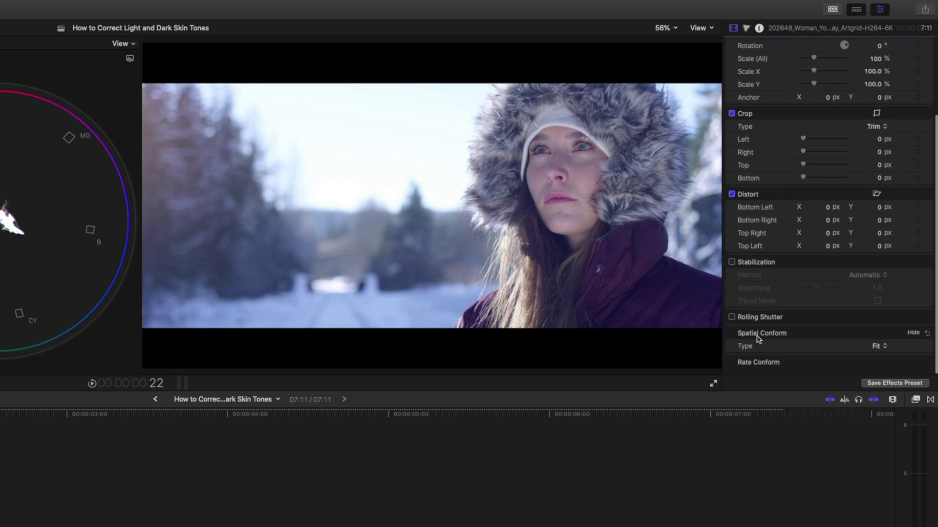
pyautogui.click(879, 346)
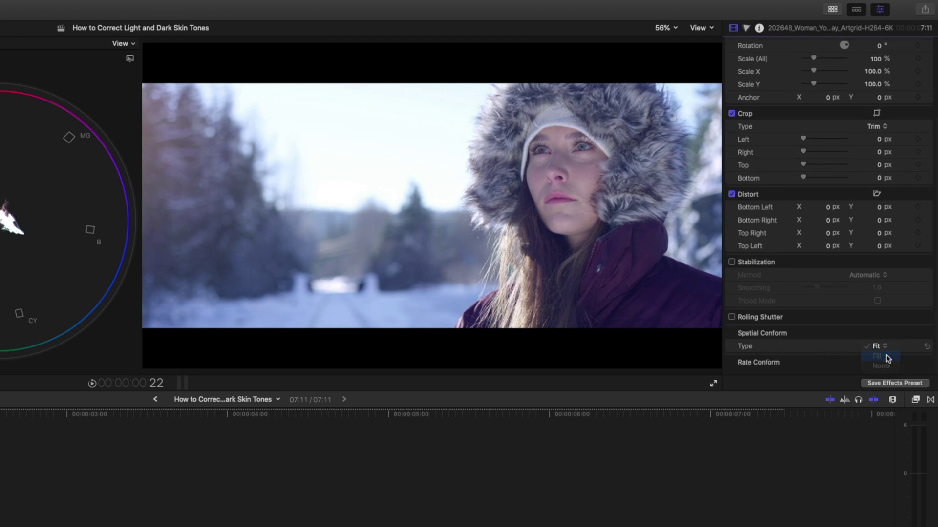
pyautogui.click(886, 358)
pyautogui.scroll(5, 874, 205)
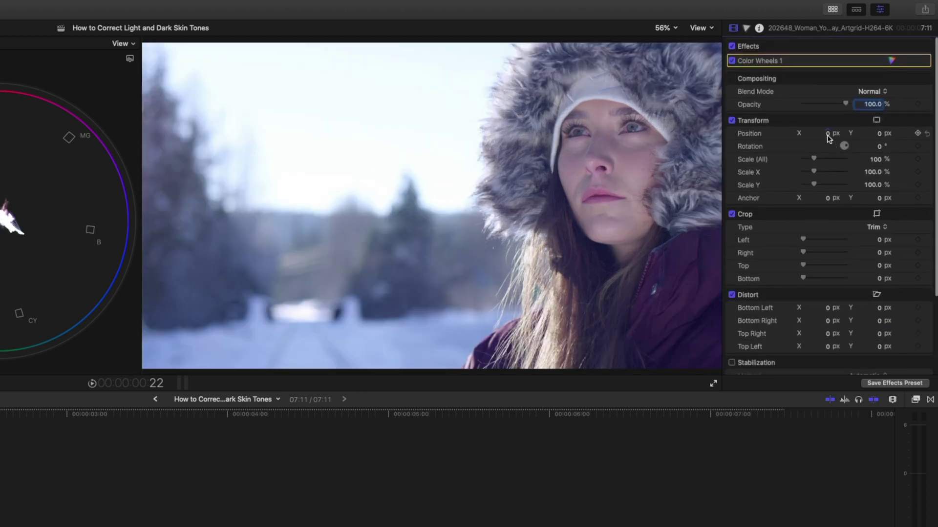
pyautogui.moveTo(828, 133); pyautogui.dragTo(826, 134)
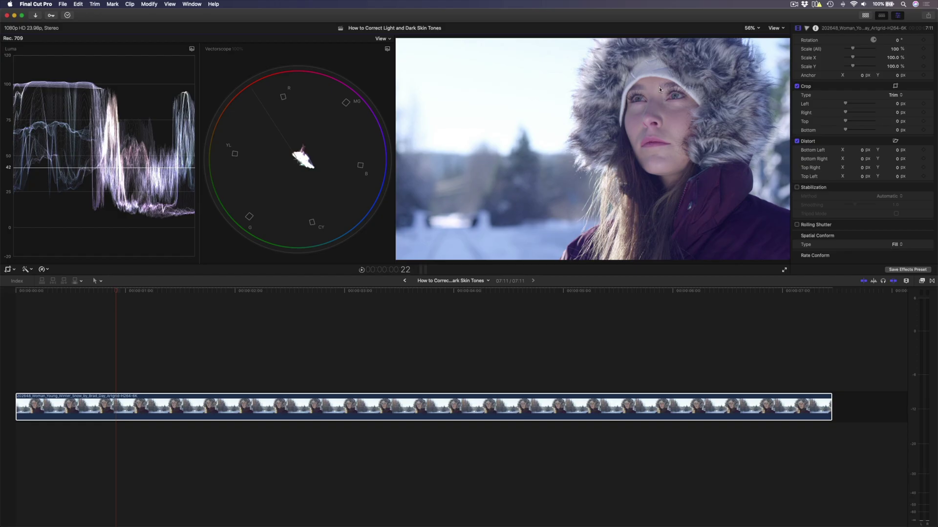
# Start cropping and trim the bottom, top and sides of the picture
pyautogui.click(7, 270)
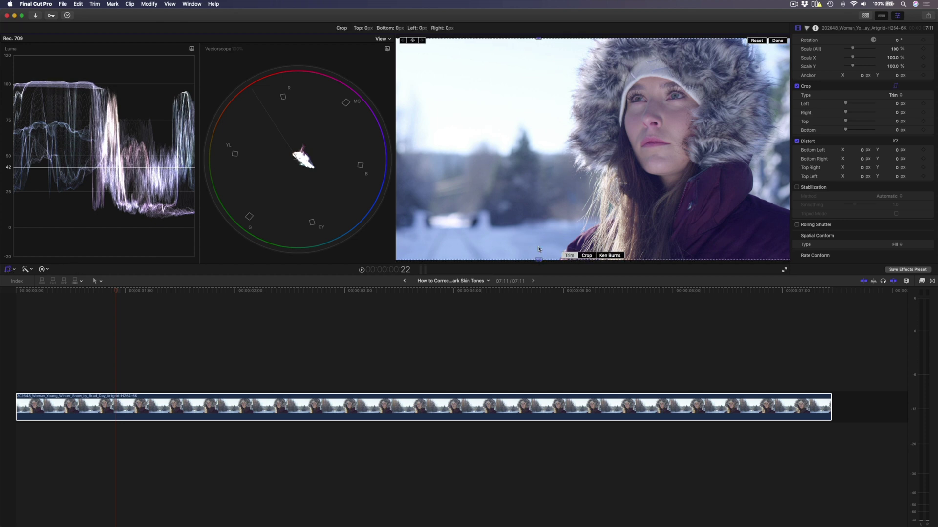
pyautogui.moveTo(535, 259); pyautogui.dragTo(539, 210)
pyautogui.moveTo(539, 40); pyautogui.dragTo(538, 106)
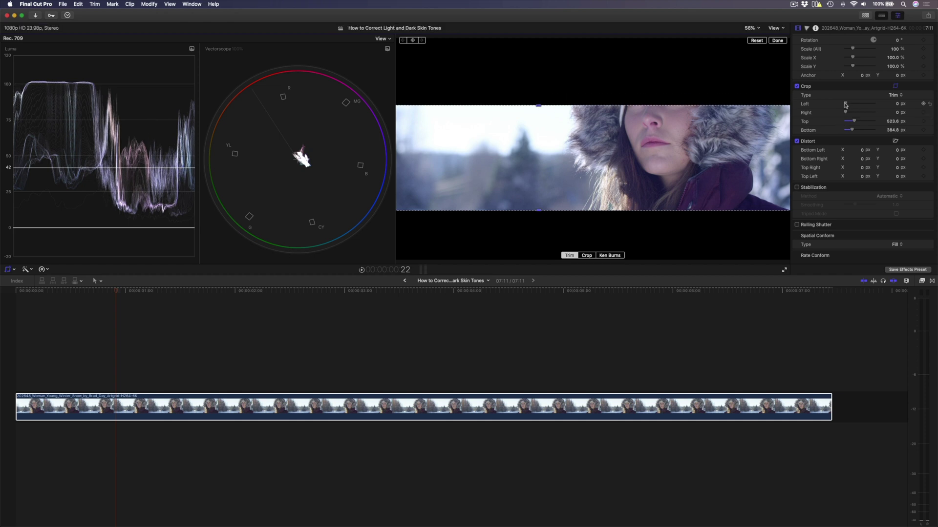
pyautogui.moveTo(845, 105); pyautogui.dragTo(857, 113)
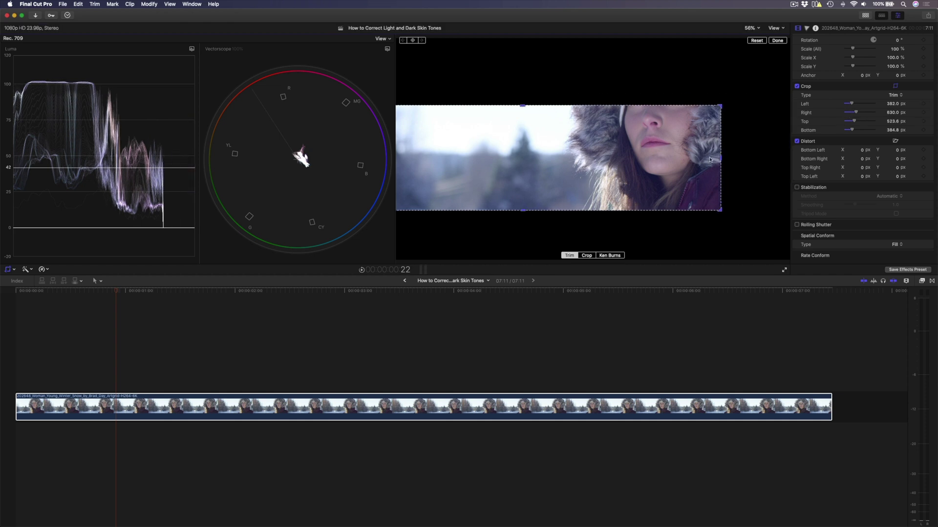
# Move and tighten the crop box onto the woman's cheek, then apply it
pyautogui.moveTo(710, 160); pyautogui.dragTo(709, 134)
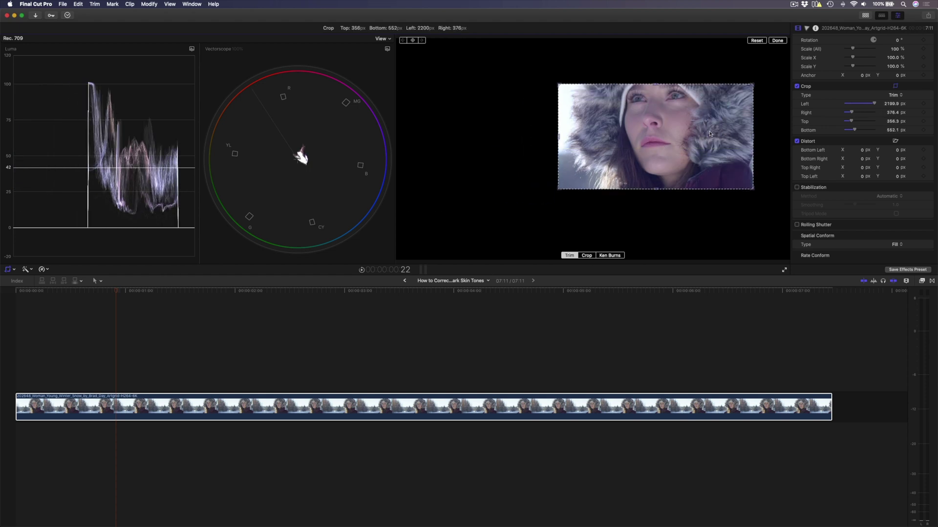
pyautogui.moveTo(558, 190); pyautogui.dragTo(662, 127)
pyautogui.moveTo(709, 83); pyautogui.dragTo(683, 116)
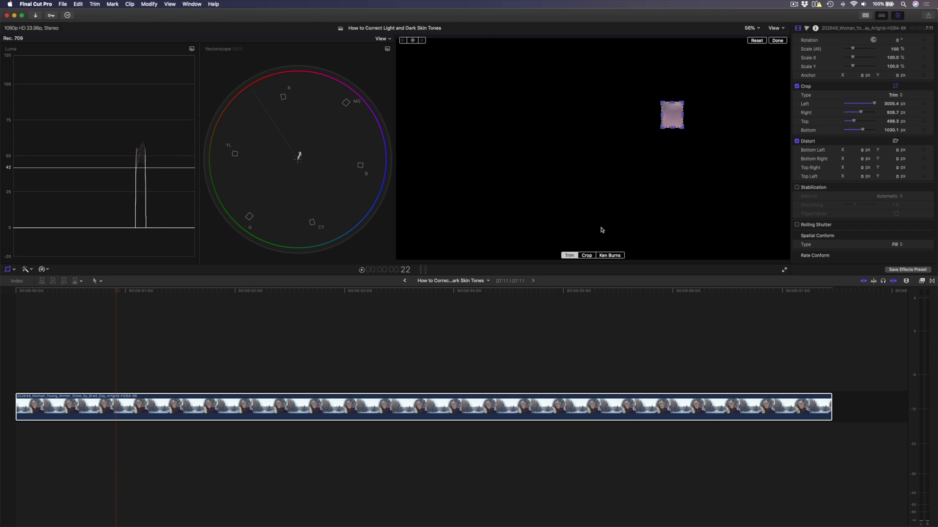
pyautogui.click(587, 256)
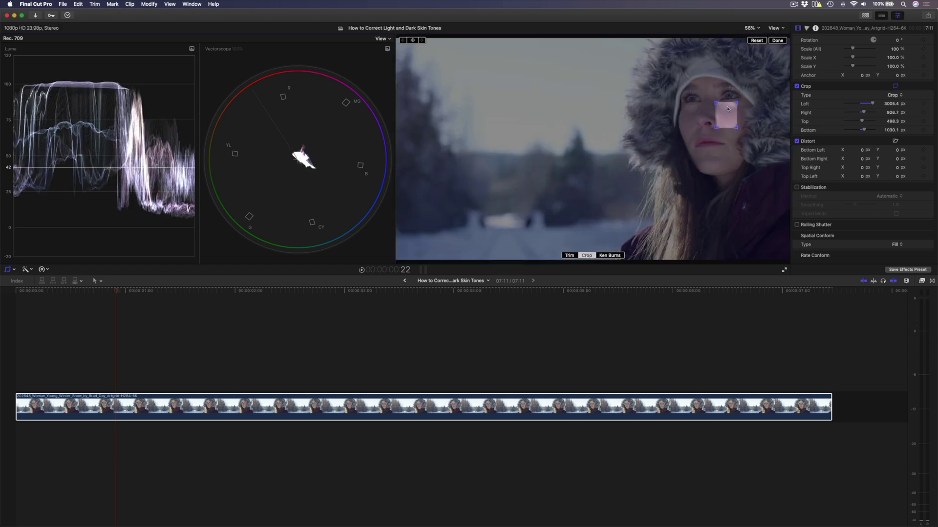
pyautogui.click(778, 41)
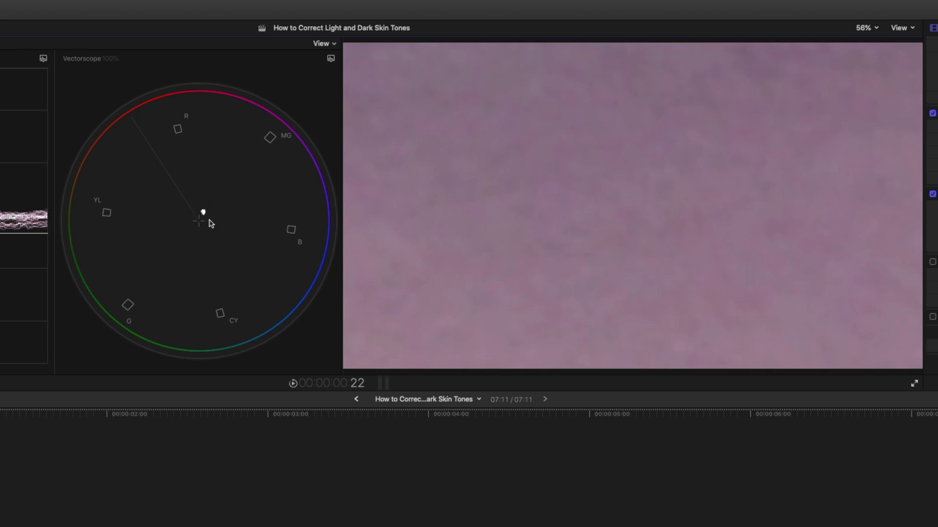
# Set the Vectorscope scale to 133%
pyautogui.click(330, 58)
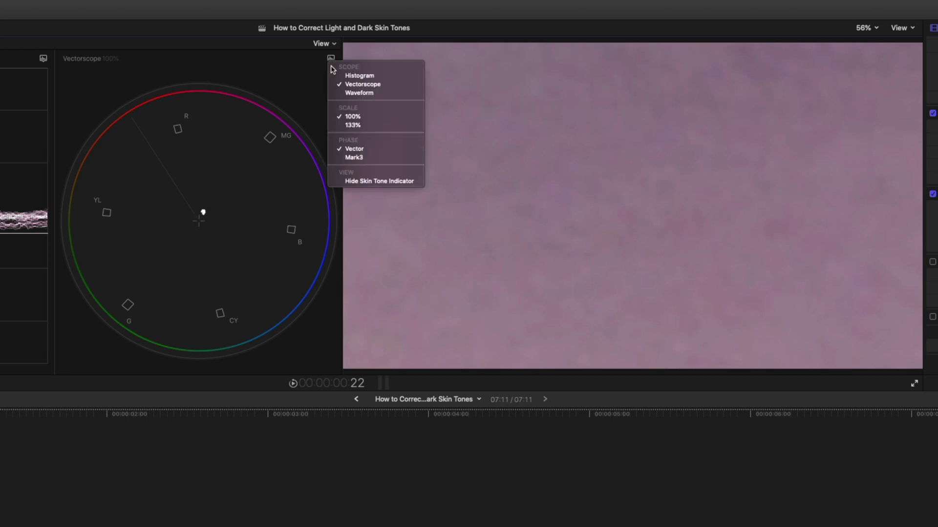
pyautogui.click(352, 125)
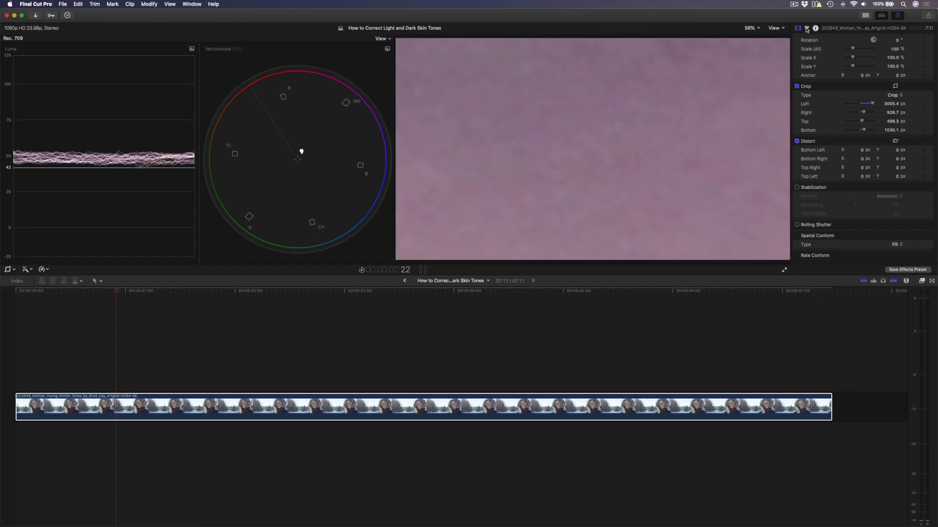
# Add Color Wheels 2 with midtones shifted toward yellow, toggling it off and on to compare
pyautogui.click(807, 29)
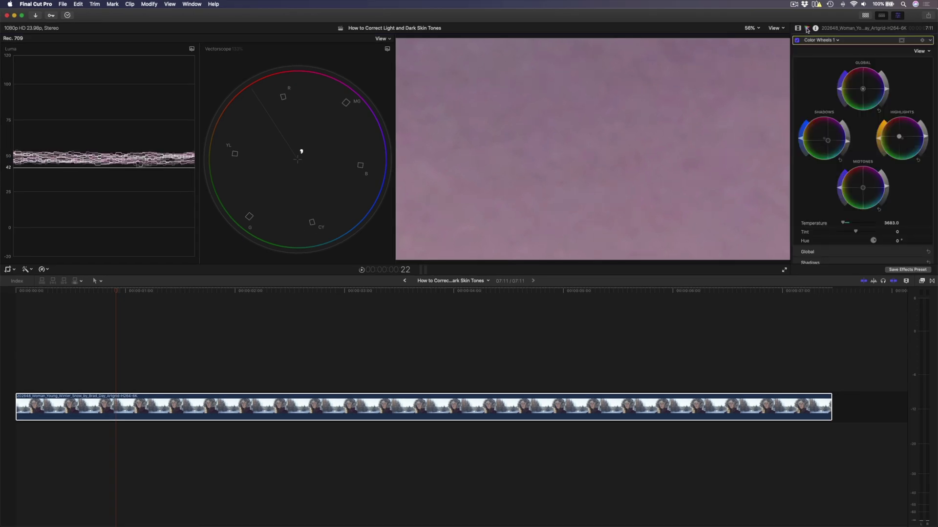
pyautogui.click(835, 41)
pyautogui.click(829, 78)
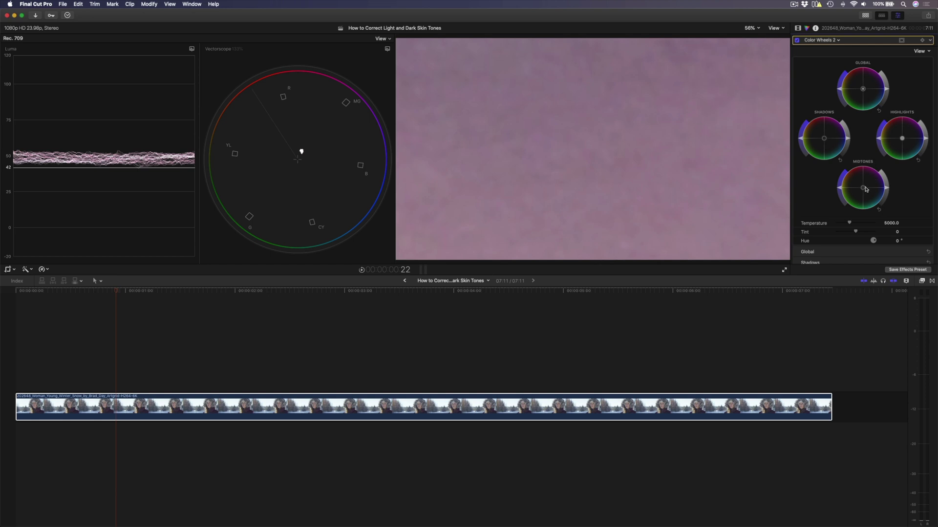
pyautogui.moveTo(864, 190); pyautogui.dragTo(826, 181)
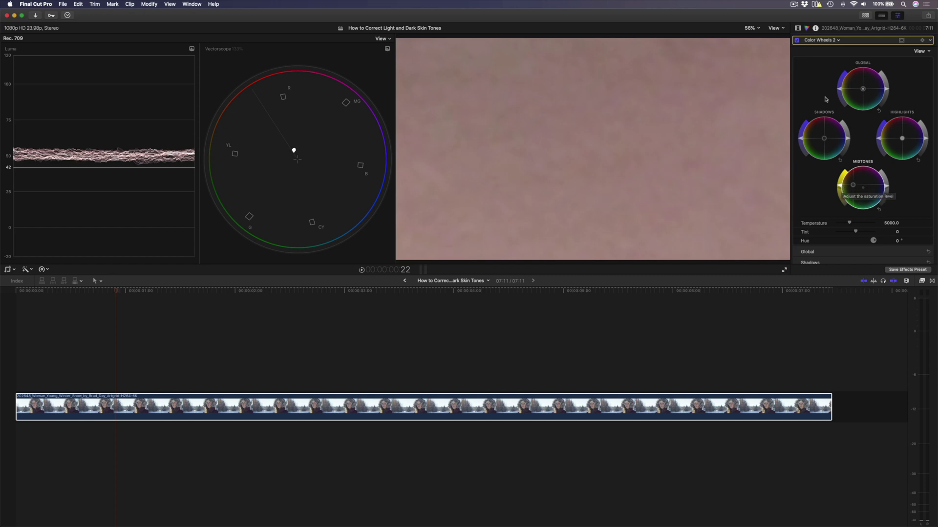
pyautogui.click(797, 41)
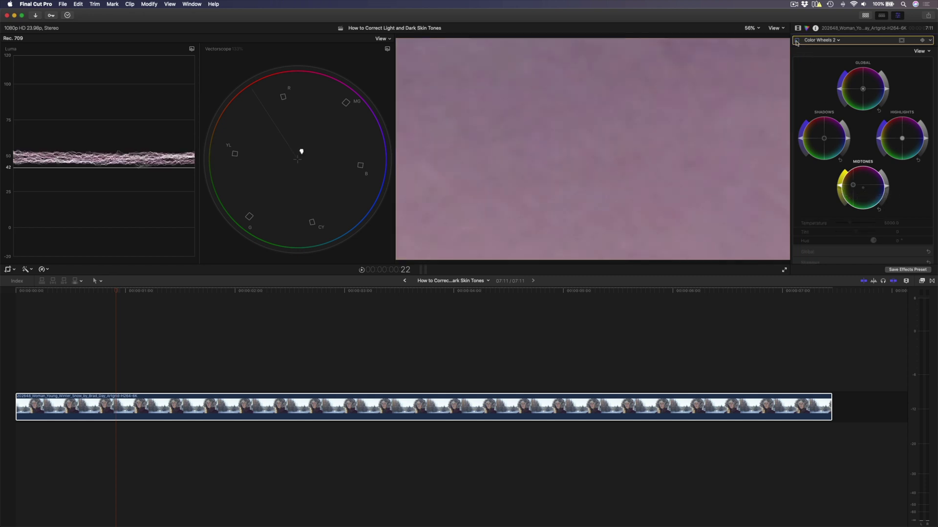
pyautogui.click(797, 41)
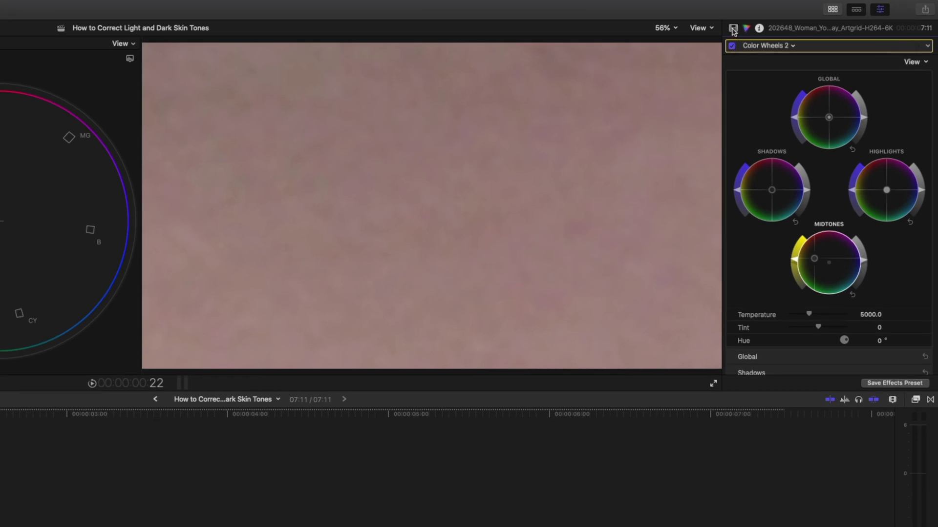
pyautogui.click(733, 28)
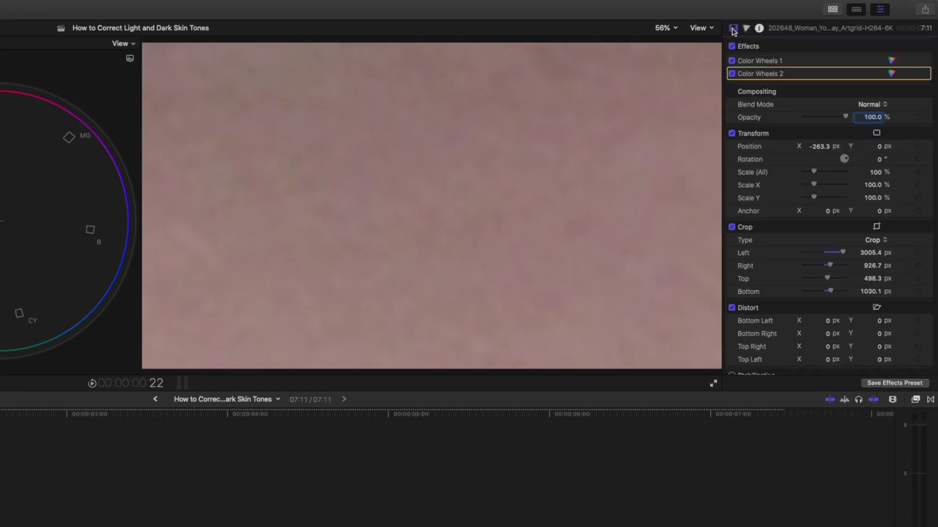
# Disable the crop to show the full hooded portrait and toggle Color Wheels 2 for before/after
pyautogui.click(732, 227)
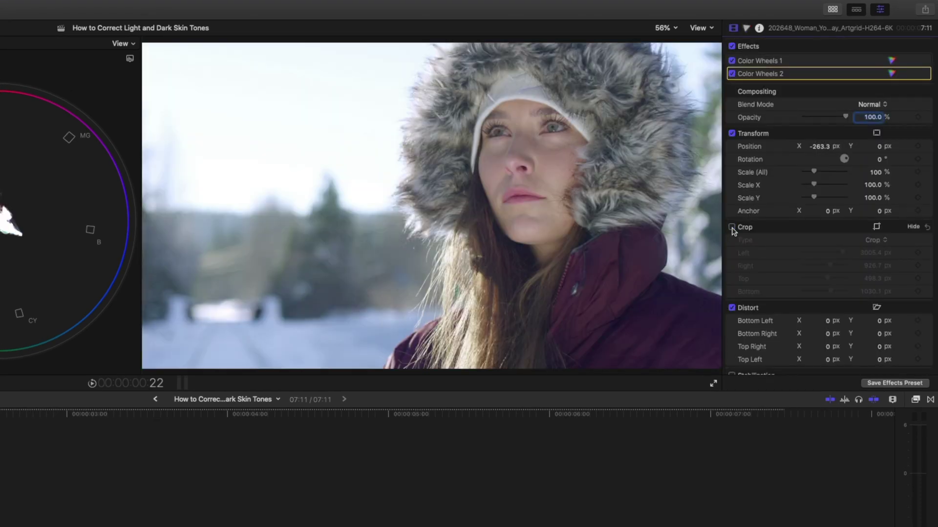
pyautogui.click(731, 75)
pyautogui.click(731, 74)
pyautogui.click(732, 74)
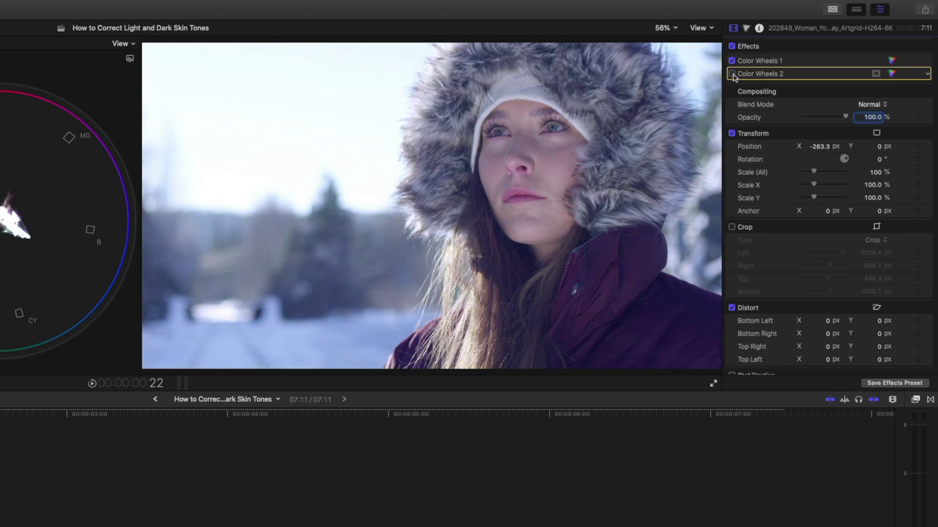
pyautogui.click(731, 74)
pyautogui.click(732, 75)
pyautogui.click(732, 74)
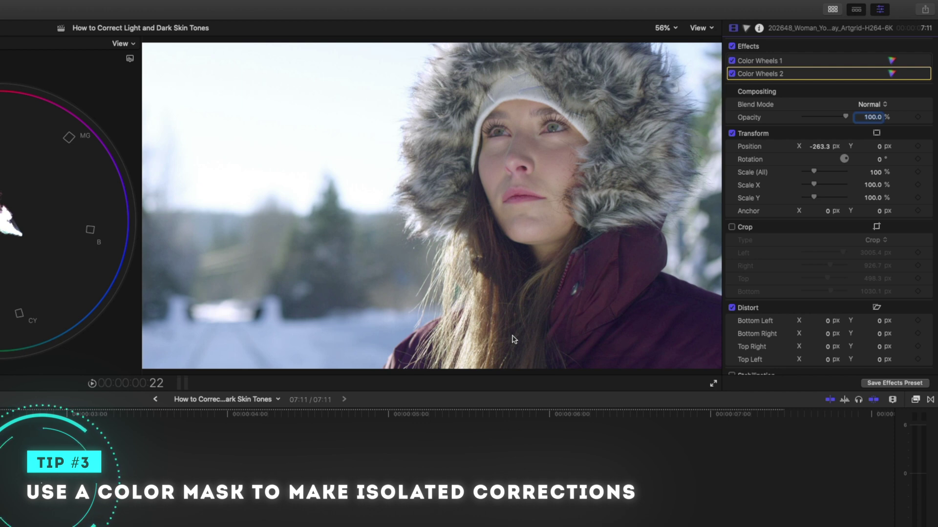
pyautogui.moveTo(833, 78)
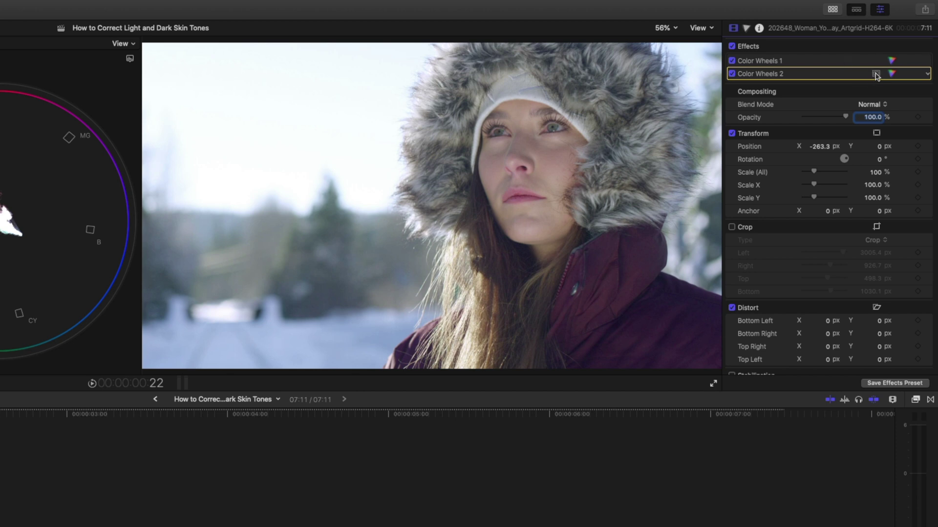
pyautogui.click(877, 74)
# Mask Color Wheels 2 to the sampled face skin, refine the mask's lightness, then compare
pyautogui.click(836, 90)
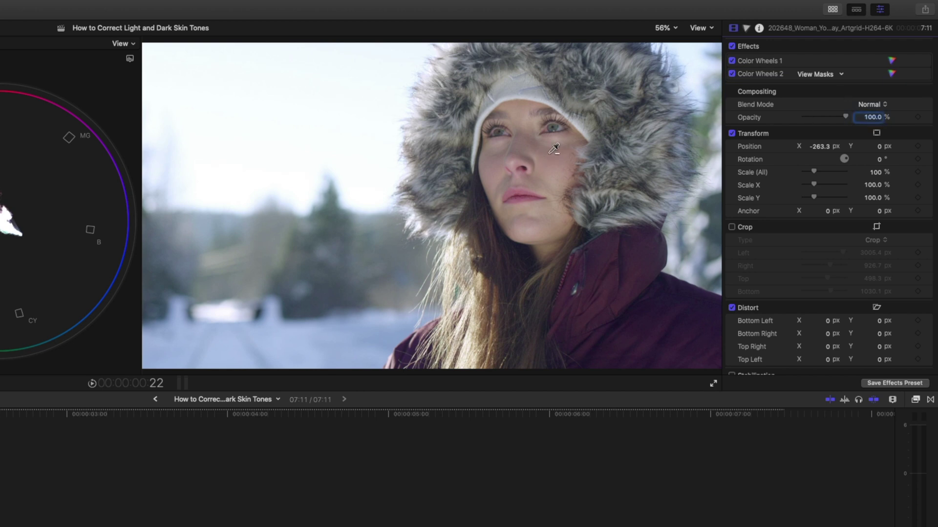
pyautogui.moveTo(541, 157); pyautogui.dragTo(560, 165)
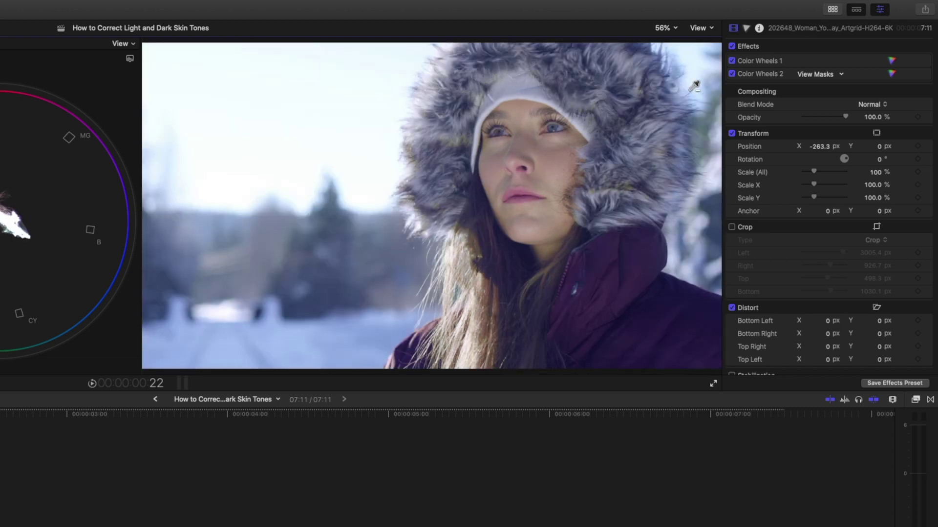
pyautogui.click(813, 74)
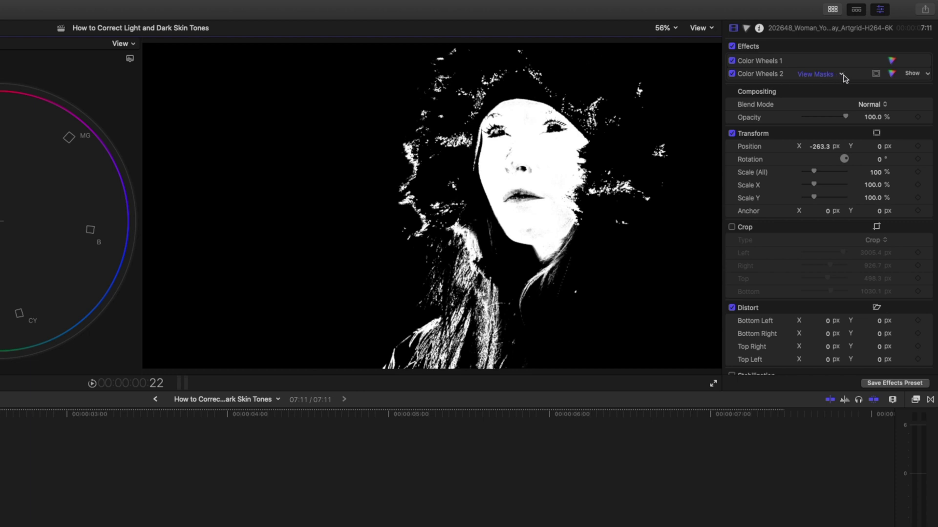
pyautogui.click(911, 73)
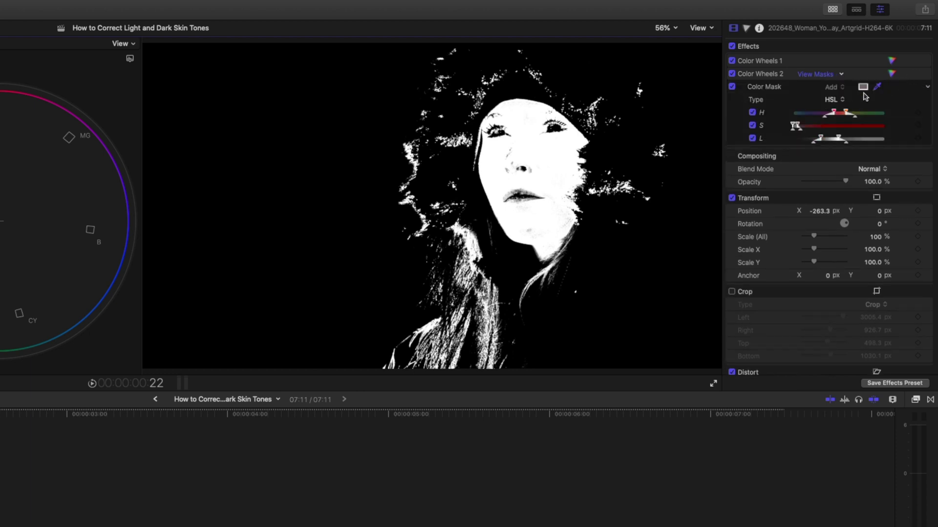
pyautogui.moveTo(840, 139); pyautogui.dragTo(799, 126)
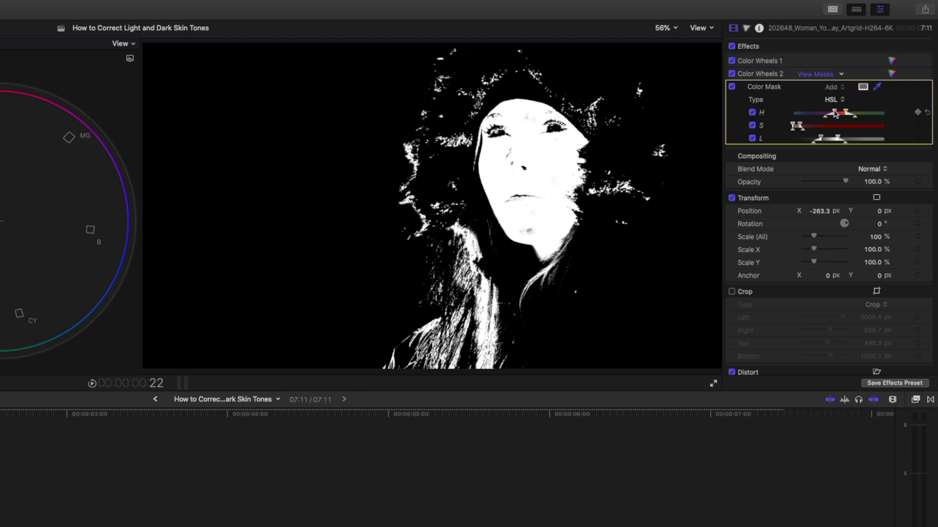
pyautogui.click(819, 74)
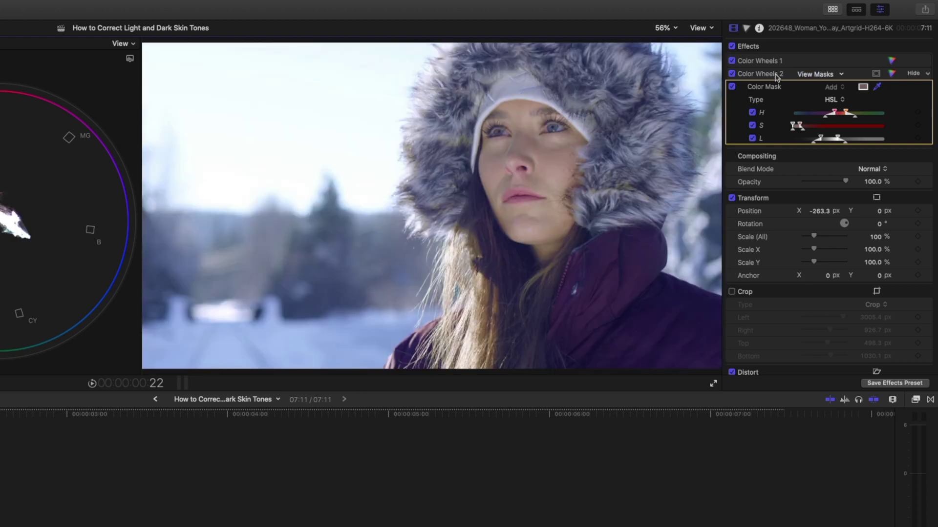
pyautogui.click(732, 74)
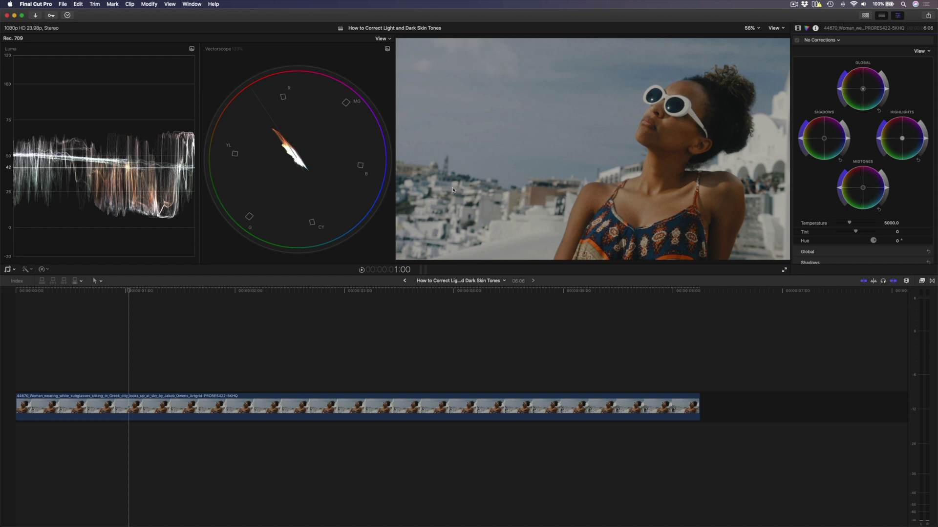
# Brighten the image and highlights, darken shadows, and warm Temperature to 5266.0
pyautogui.moveTo(886, 91); pyautogui.dragTo(886, 82)
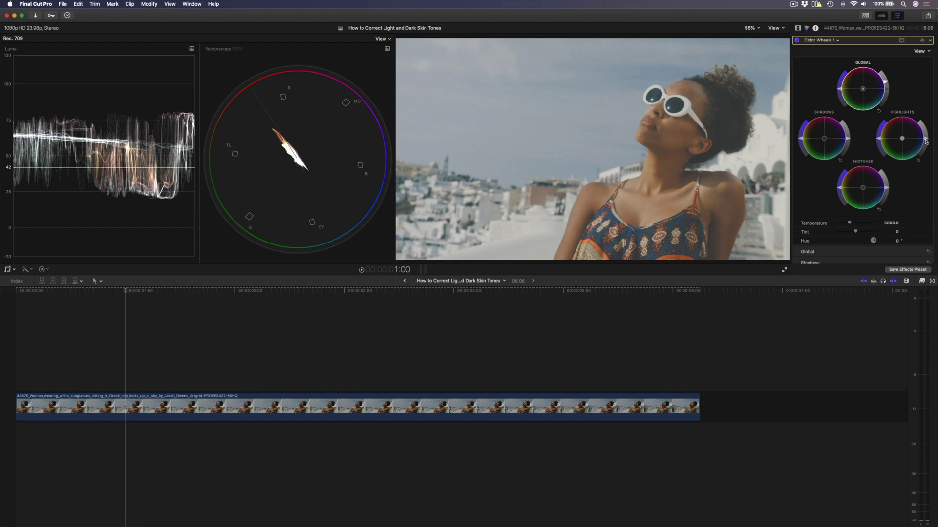
pyautogui.moveTo(926, 141); pyautogui.dragTo(927, 128)
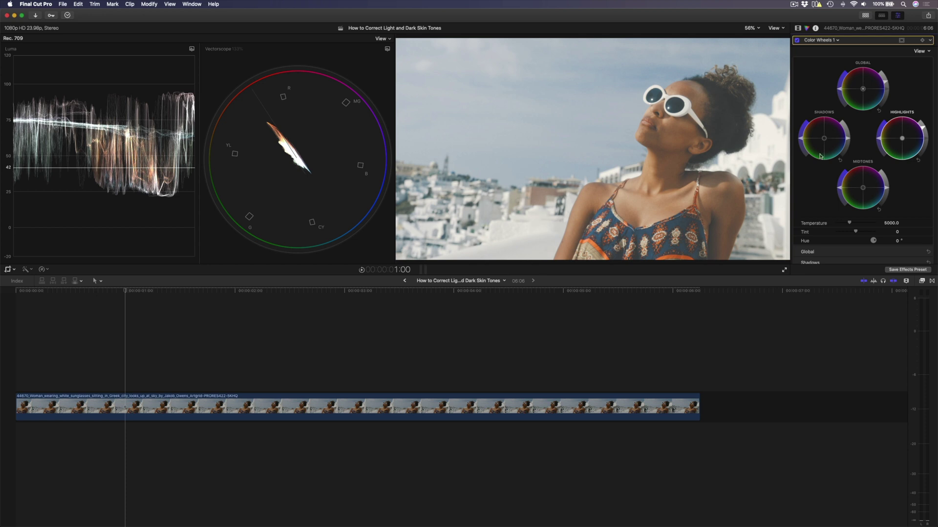
pyautogui.moveTo(848, 142); pyautogui.dragTo(846, 150)
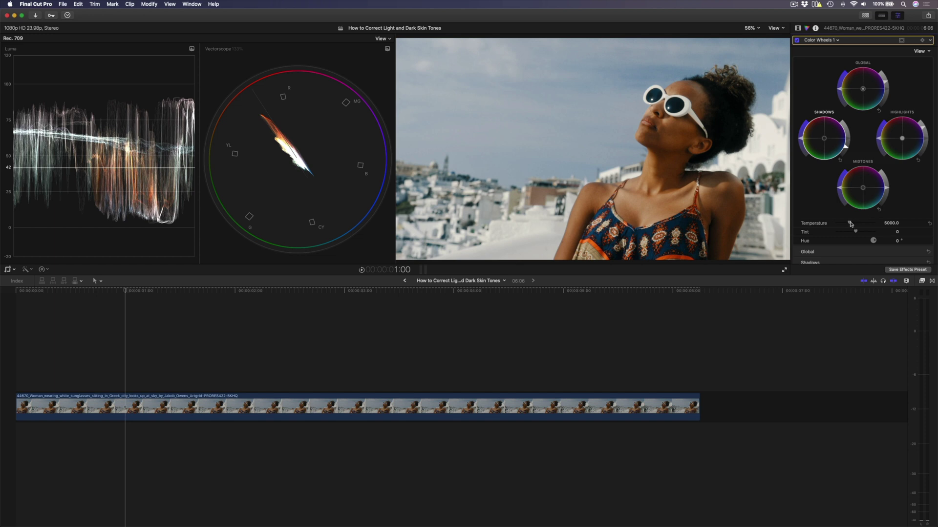
pyautogui.moveTo(850, 224); pyautogui.dragTo(851, 224)
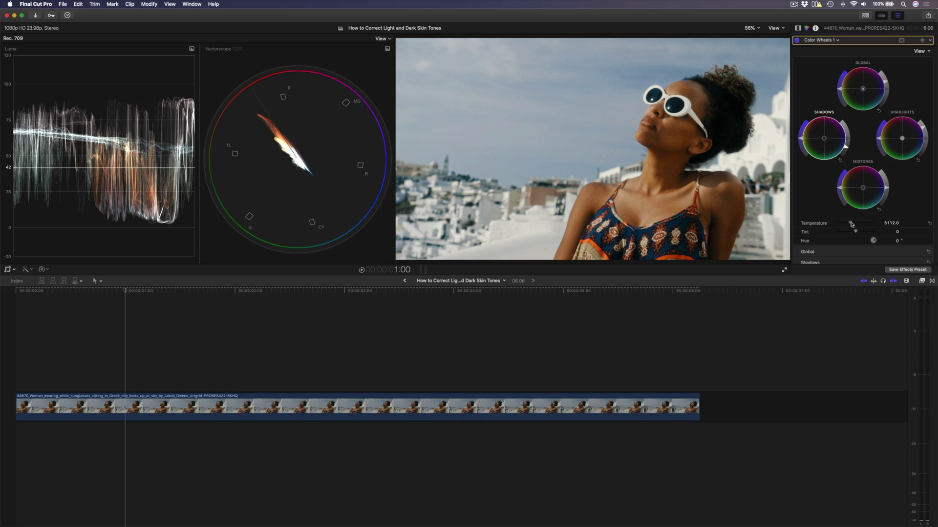
pyautogui.moveTo(852, 224); pyautogui.dragTo(851, 225)
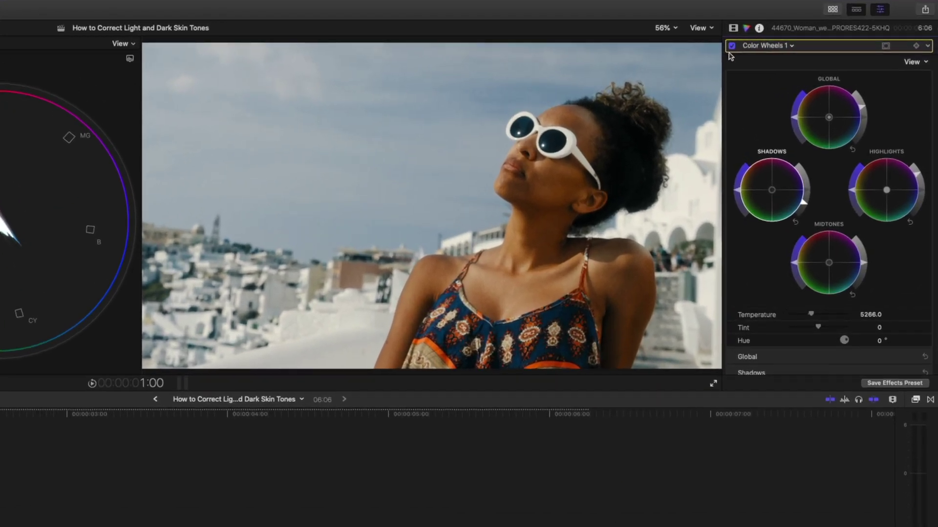
# Toggle Color Wheels 1 off and on to compare the correction
pyautogui.click(732, 45)
pyautogui.click(732, 46)
pyautogui.click(733, 28)
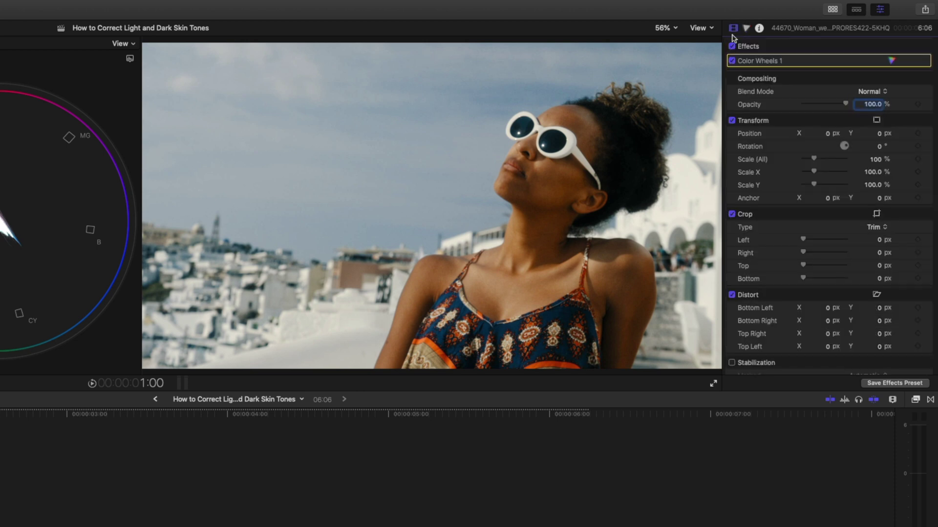
# Crop the sunglasses clip to a small skin patch (Left 3292.6, Right 1392.8 px)
pyautogui.click(877, 214)
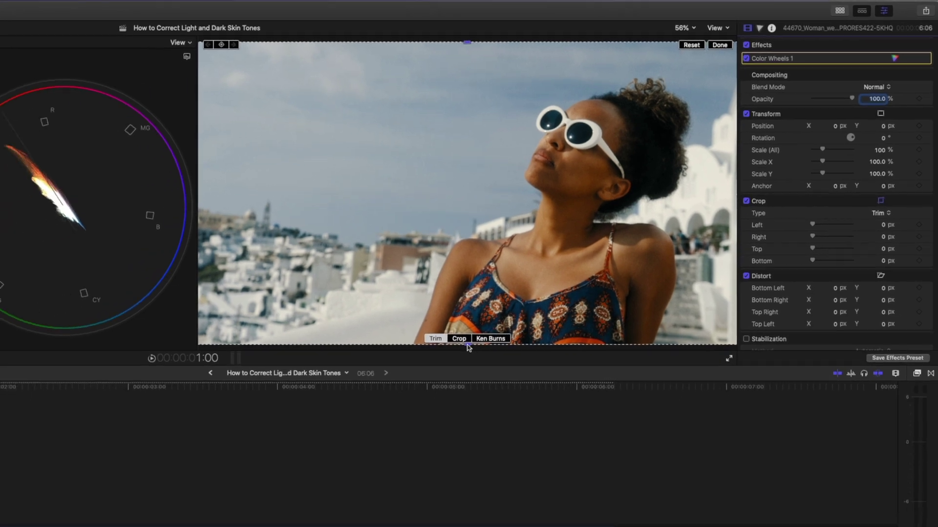
pyautogui.moveTo(467, 348); pyautogui.dragTo(527, 234)
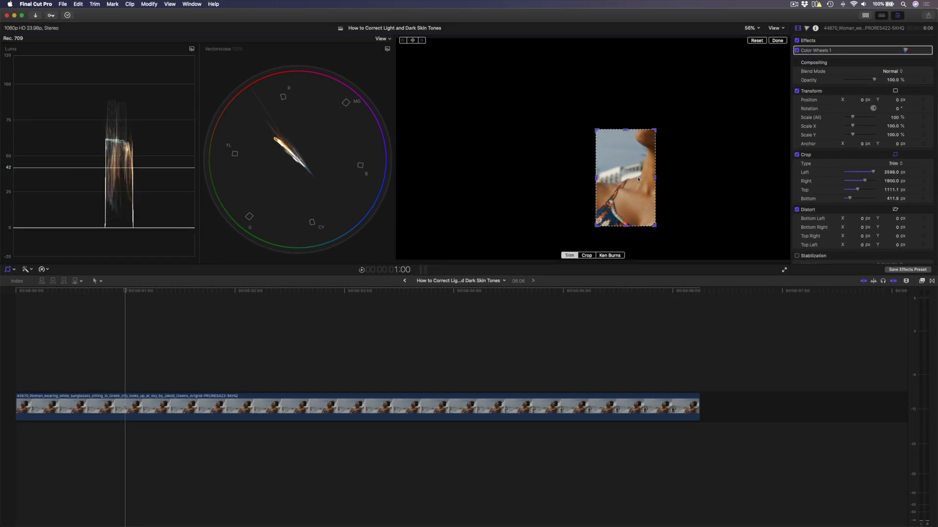
pyautogui.moveTo(638, 179); pyautogui.dragTo(693, 170)
pyautogui.moveTo(707, 209); pyautogui.dragTo(689, 149)
pyautogui.click(586, 255)
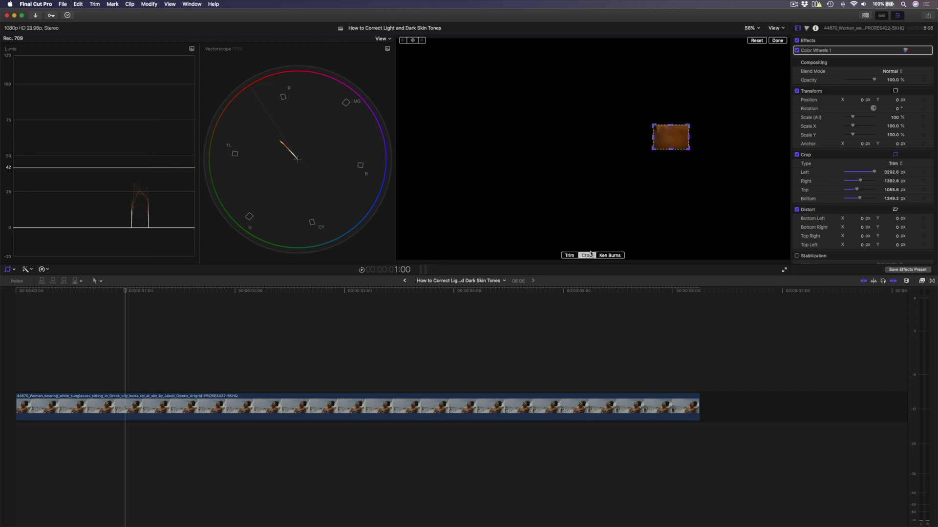
pyautogui.click(774, 42)
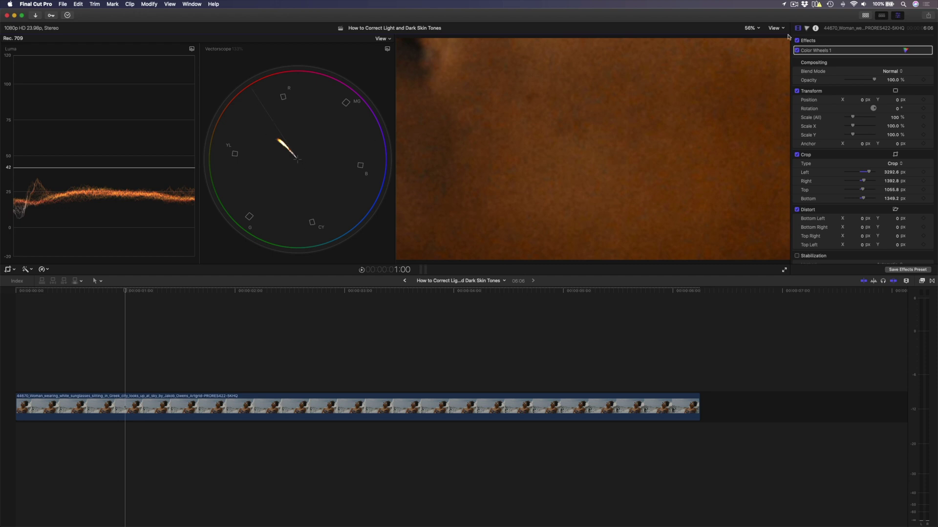
pyautogui.click(807, 28)
# Add a Hue/Saturation Curves correction and shift the sampled skin's orange hue toward red
pyautogui.click(821, 40)
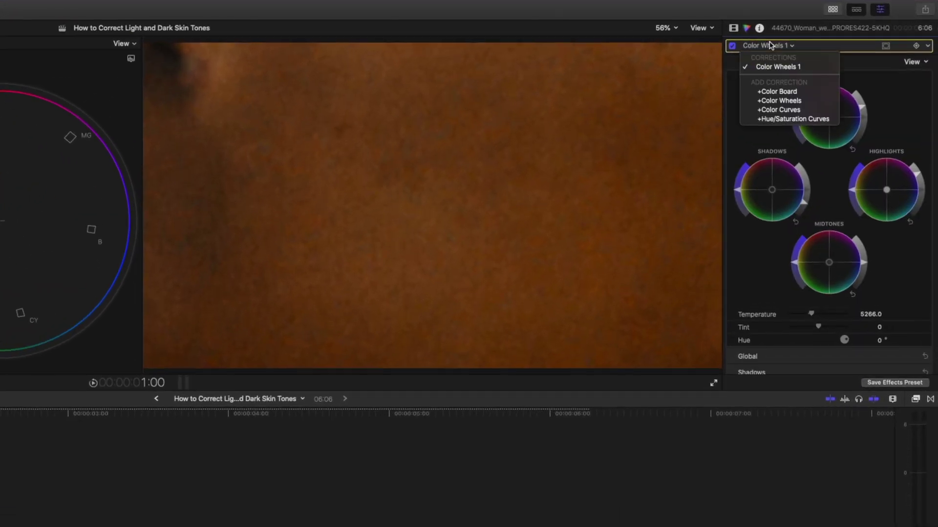
pyautogui.click(796, 122)
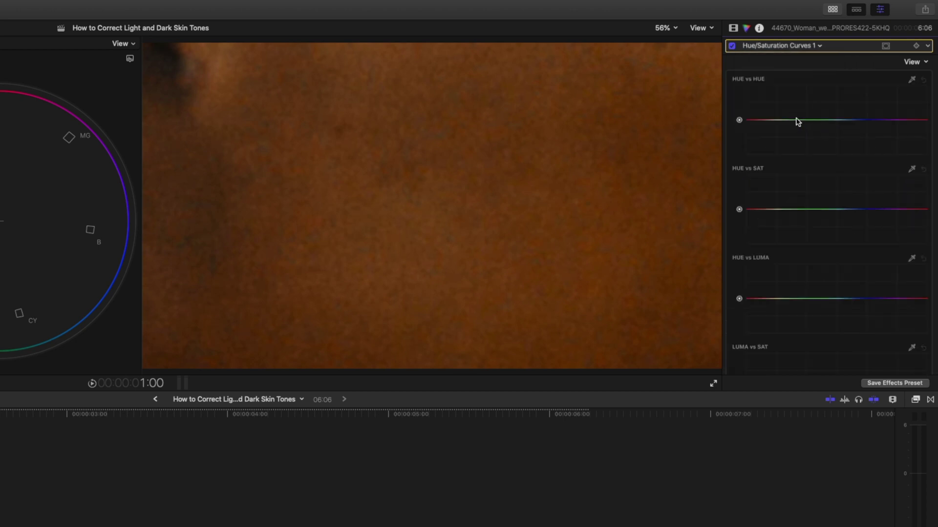
pyautogui.click(911, 79)
pyautogui.moveTo(321, 166); pyautogui.dragTo(387, 201)
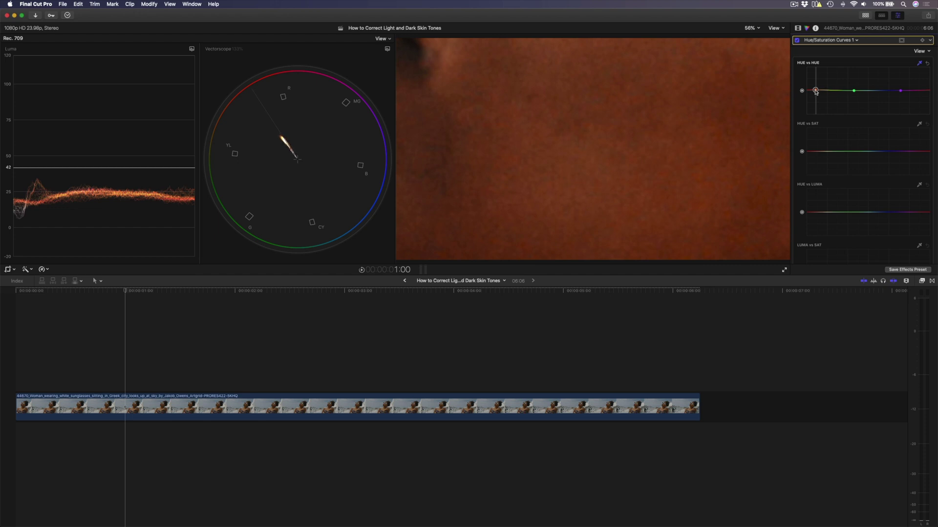
pyautogui.moveTo(815, 91); pyautogui.dragTo(816, 91)
# Sample the skin on the HUE vs SAT and HUE vs LUMA curves, slightly darkening its orange tones
pyautogui.moveTo(549, 142); pyautogui.dragTo(567, 152)
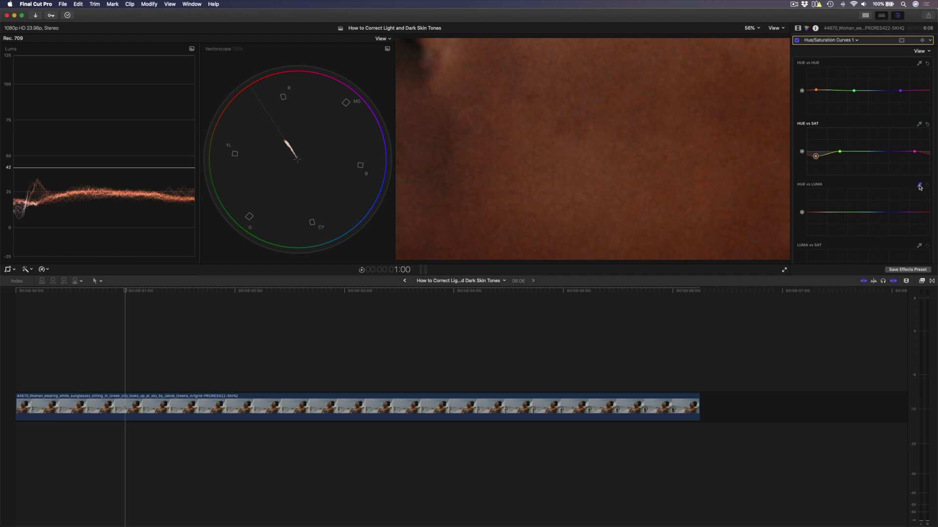
pyautogui.click(540, 129)
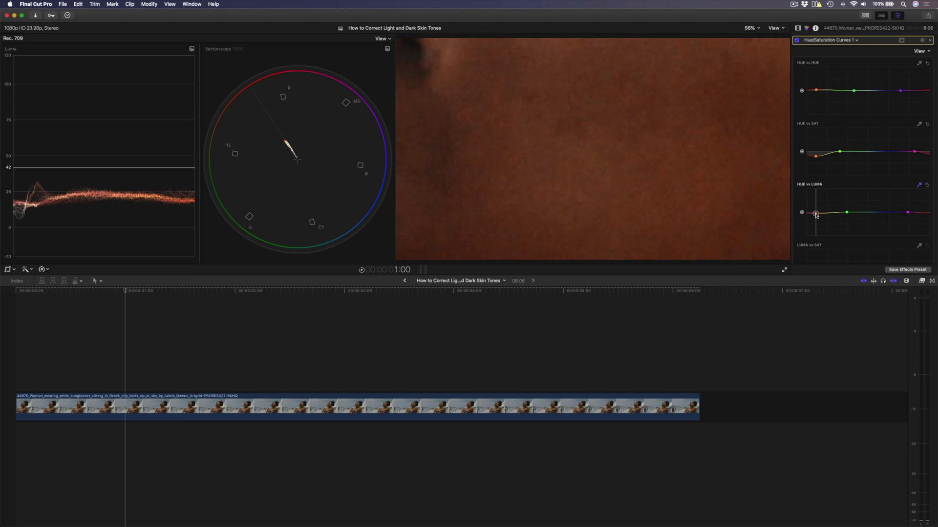
pyautogui.moveTo(815, 214); pyautogui.dragTo(816, 215)
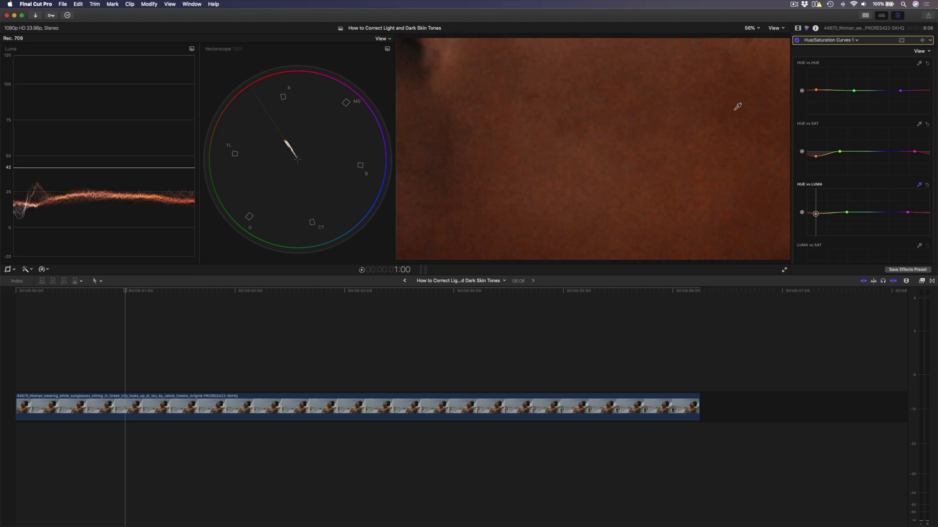
# Compare the curves correction off and on, uncheck Crop, then disable Hue/Saturation Curves 1
pyautogui.click(796, 41)
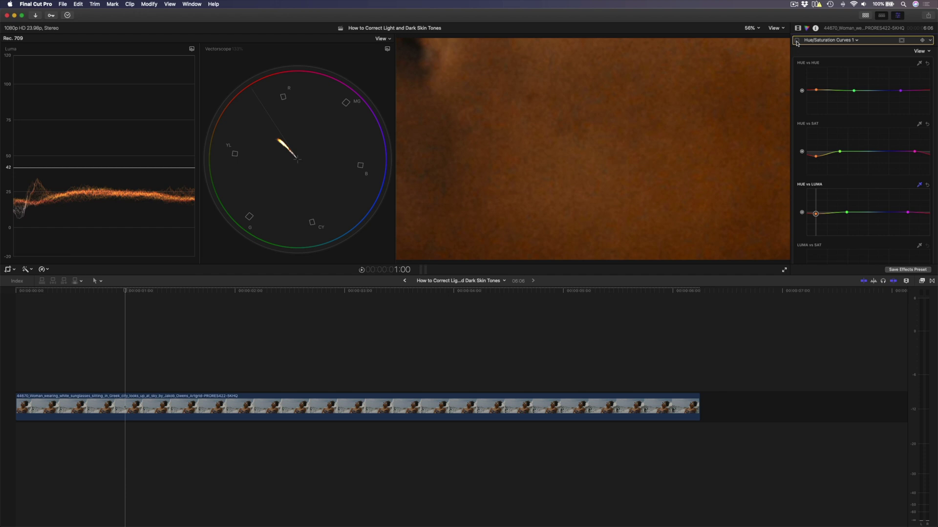
pyautogui.click(796, 41)
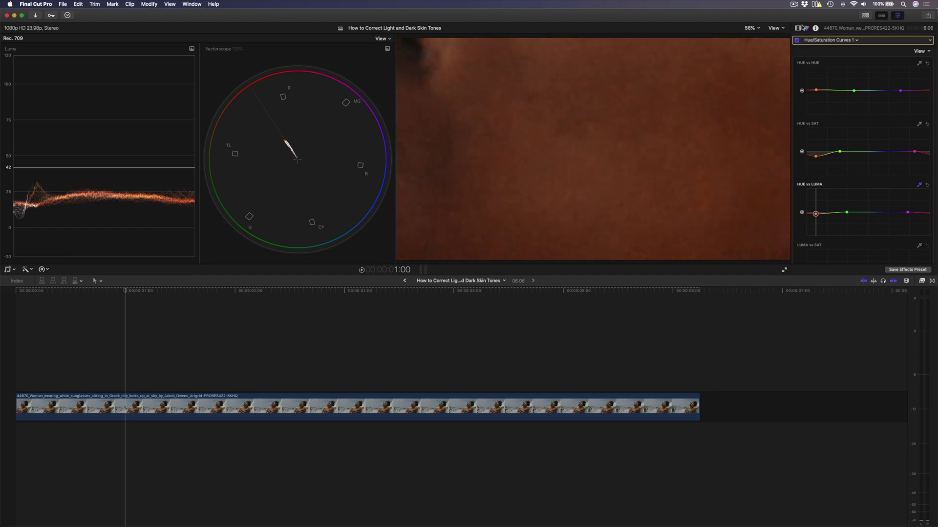
pyautogui.click(799, 29)
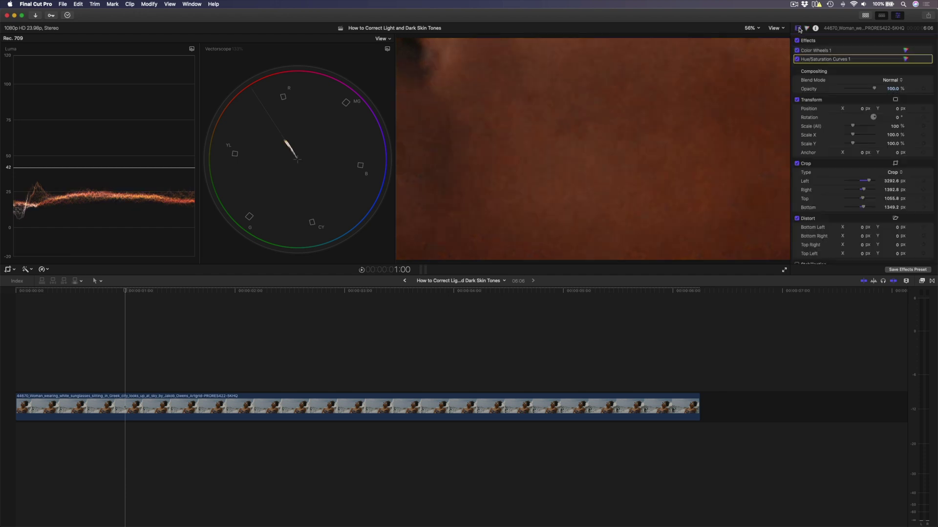
pyautogui.click(797, 164)
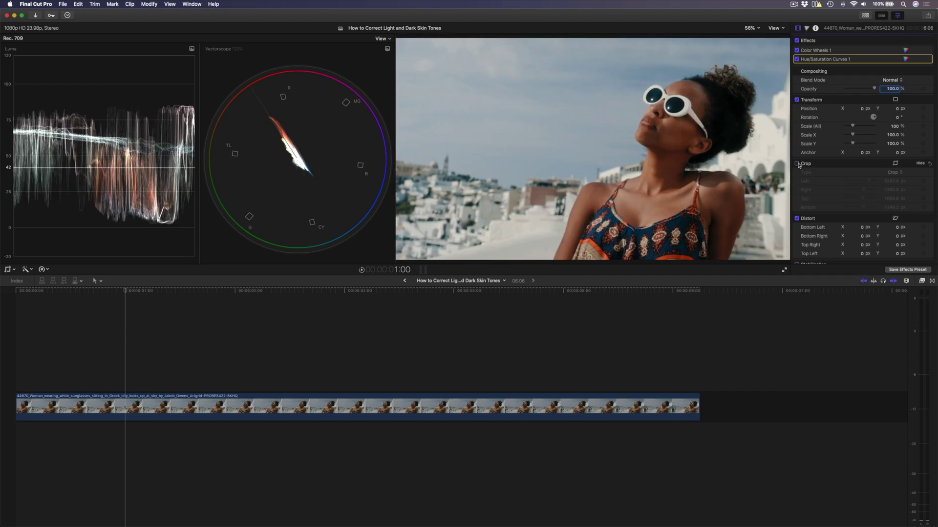
pyautogui.click(797, 59)
# Reopen the hue/saturation curves, select the HUE vs SAT point, and re-enable Crop
pyautogui.click(903, 59)
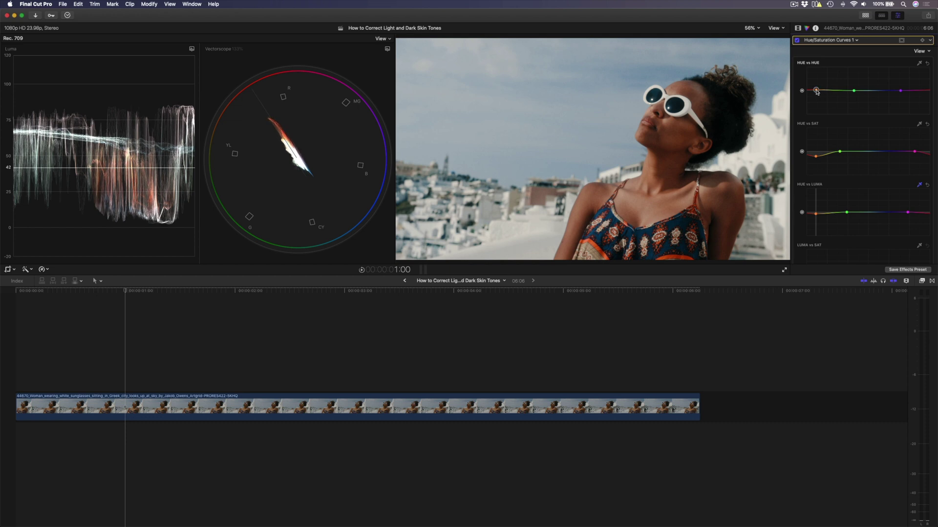
pyautogui.click(816, 157)
pyautogui.click(797, 27)
pyautogui.click(797, 164)
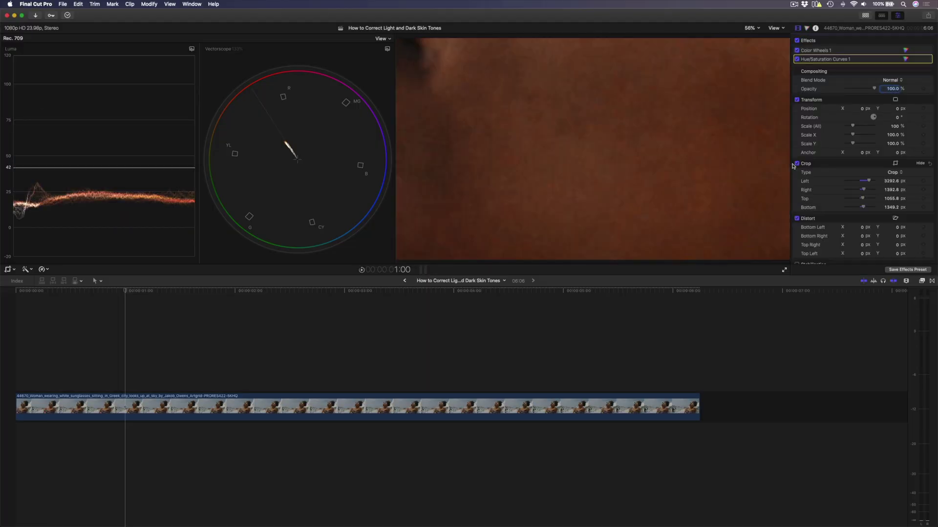